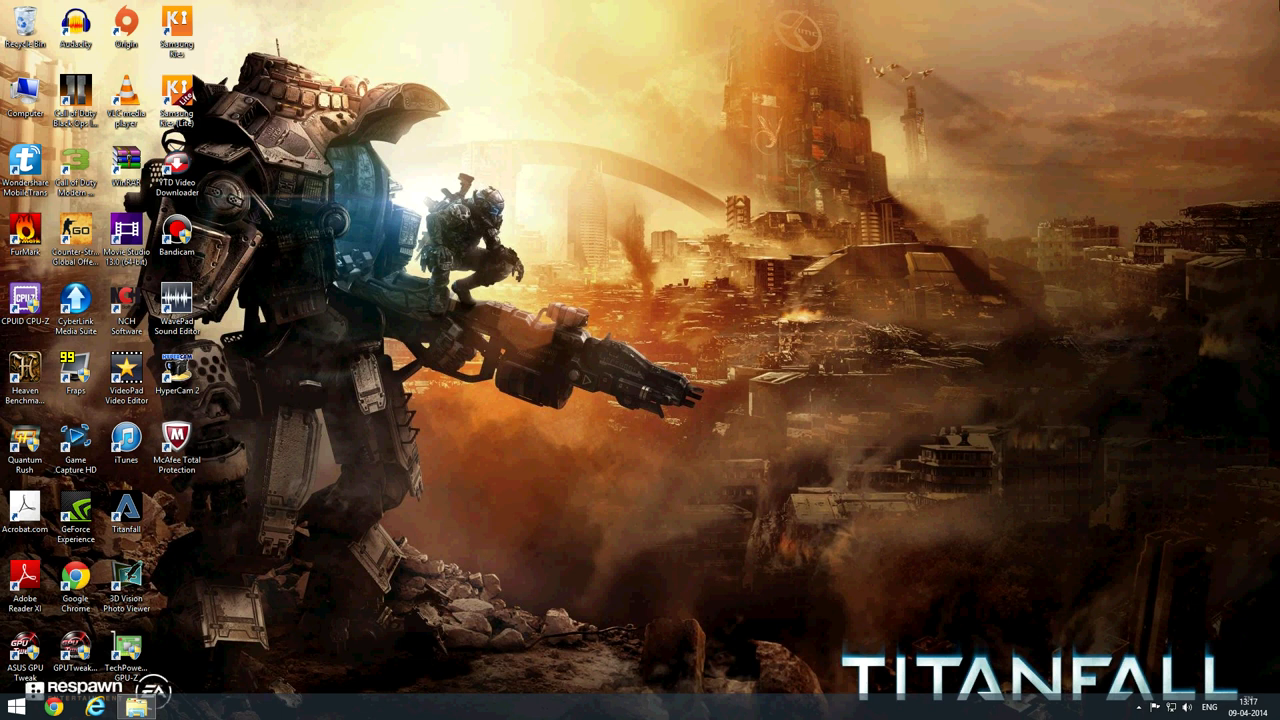
Launch Command Prompt from search and run ipconfig/all to list all network adapter details
{"action": "mouse_move", "coordinate": [1278, 2]}
{"action": "left_click", "coordinate": [1240, 120]}
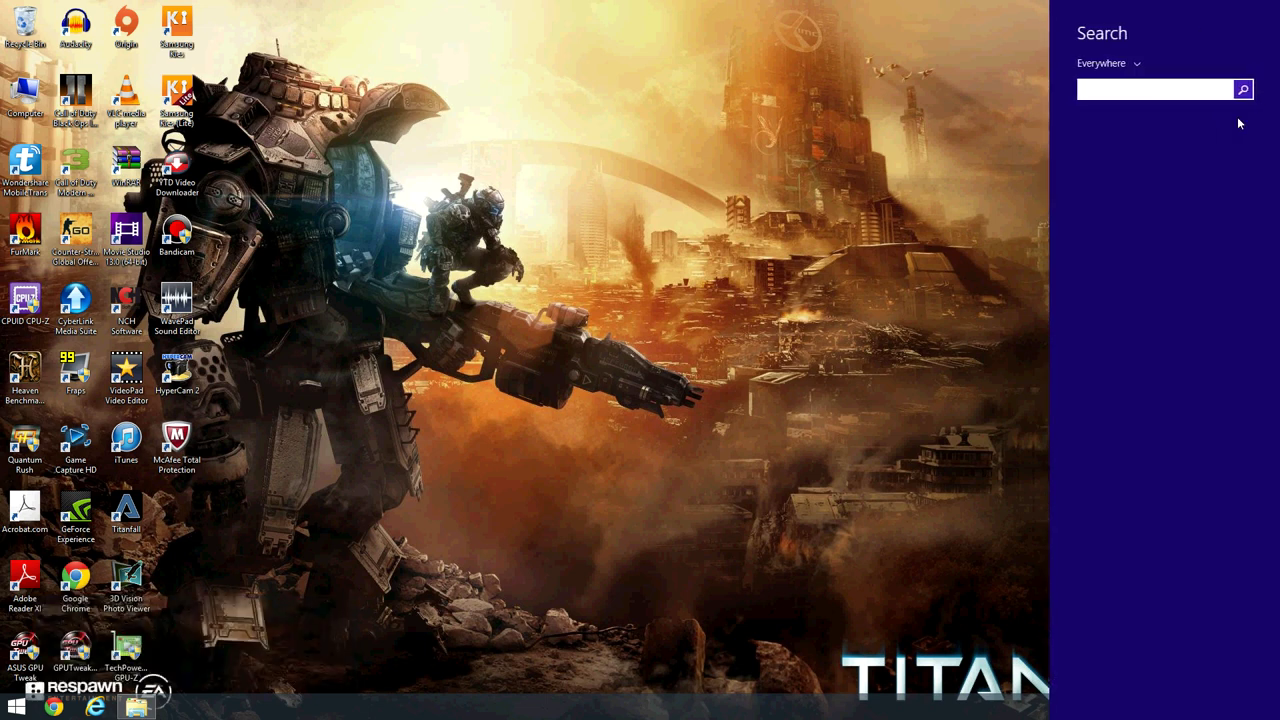
{"action": "type", "text": "cmd"}
{"action": "key", "text": "Return"}
{"action": "type", "text": "ipconfig/all"}
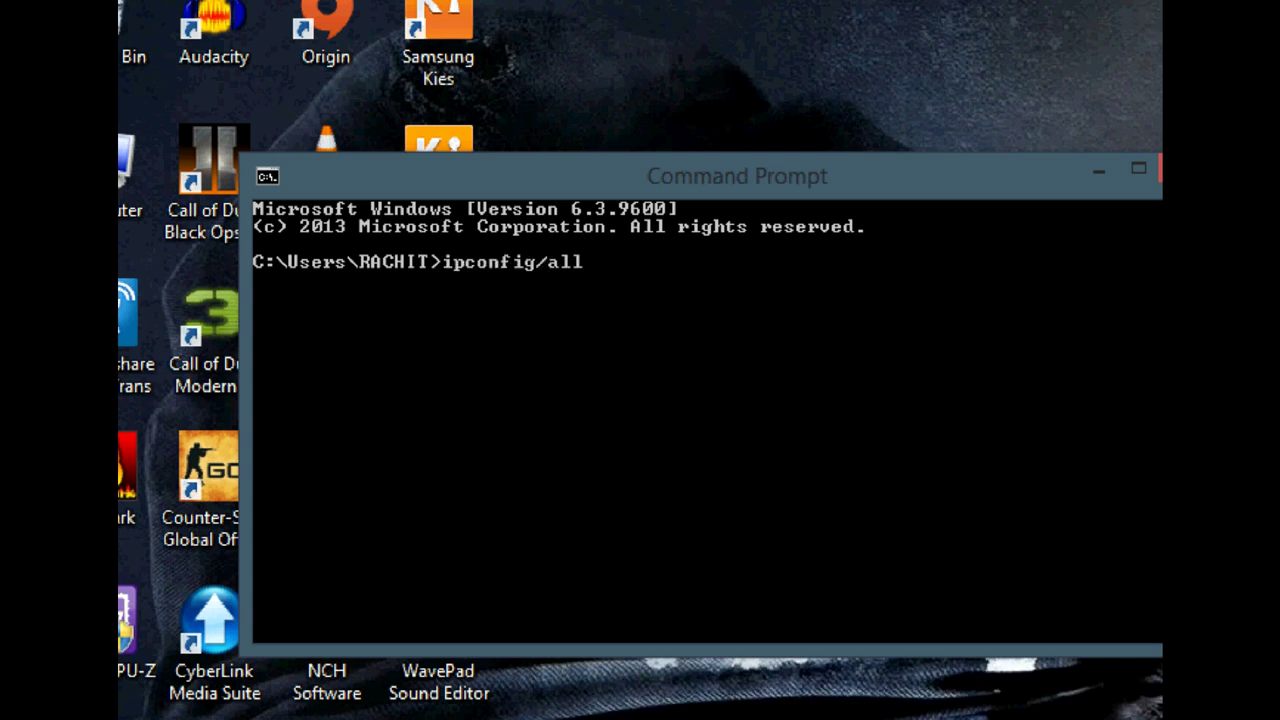
{"action": "key", "text": "Return"}
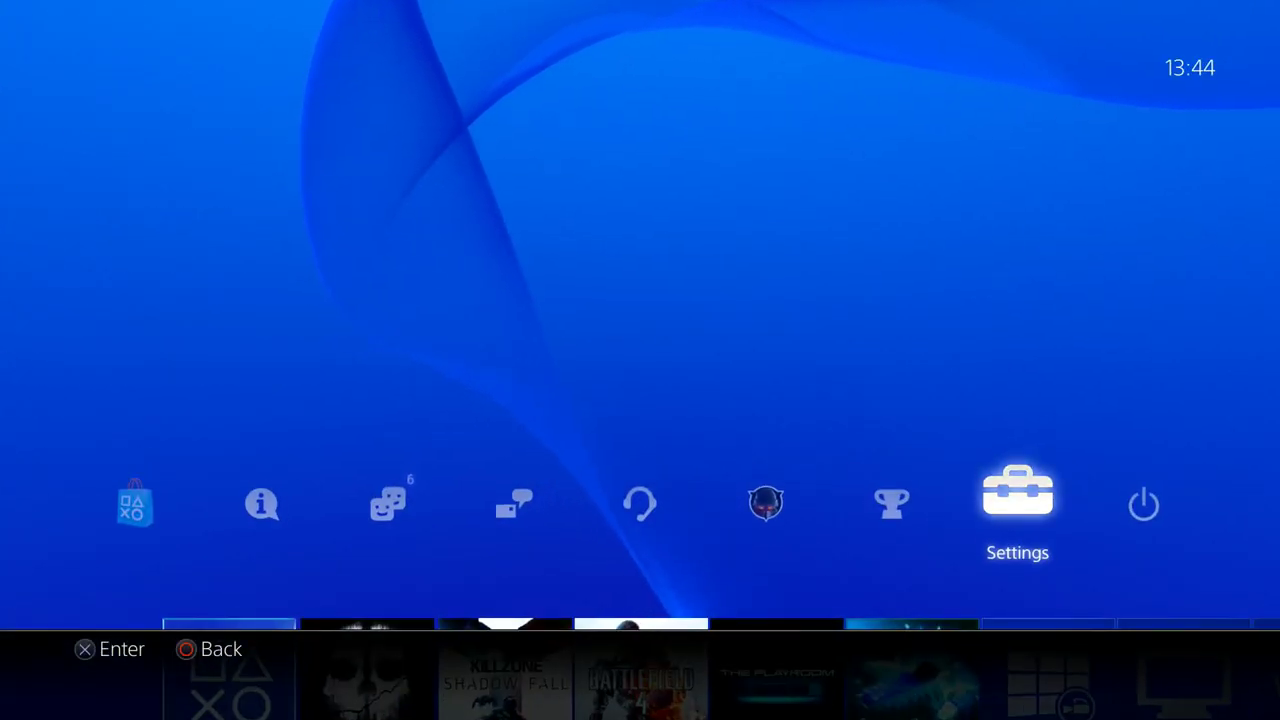
Start a custom LAN-cable connection under Settings > Network for manual IP 192.168.0.47, mask 255.255.255.0
{"action": "key", "text": "Return"}
{"action": "key", "text": "Down"}
{"action": "key", "text": "Down"}
{"action": "key", "text": "Down"}
{"action": "key", "text": "Down"}
{"action": "key", "text": "Down"}
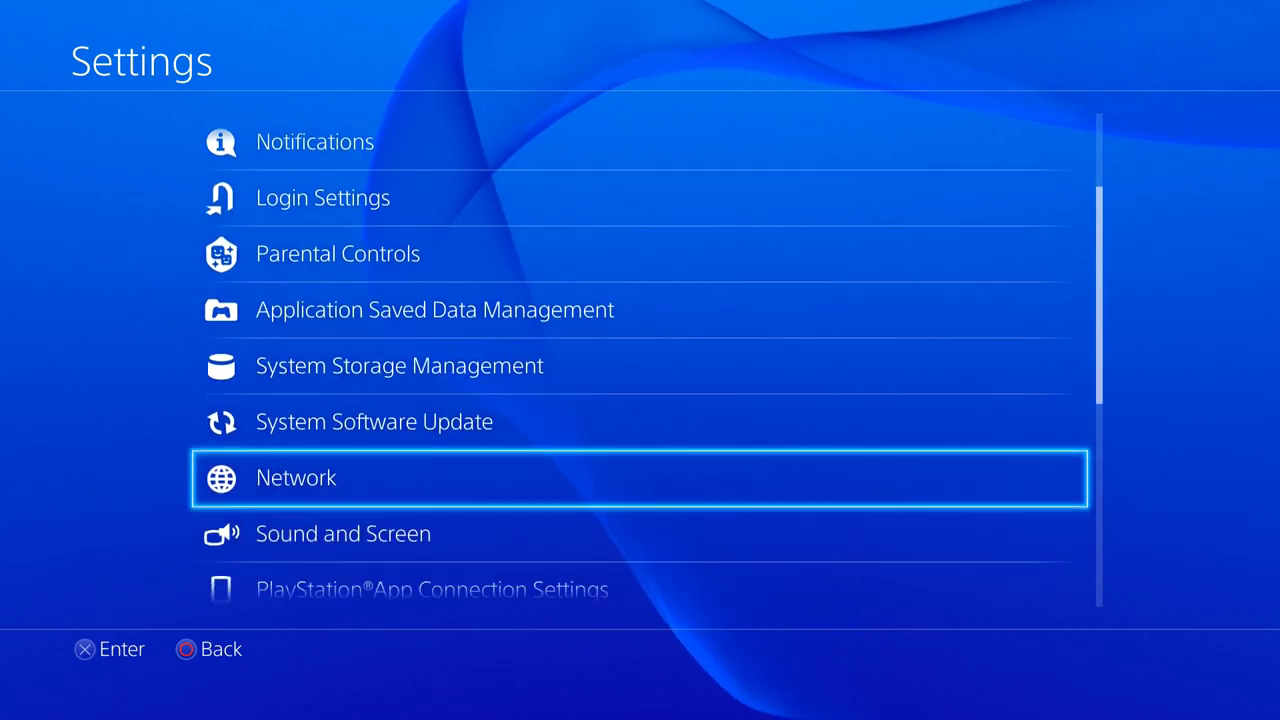
{"action": "key", "text": "Return"}
{"action": "key", "text": "Down"}
{"action": "key", "text": "Return"}
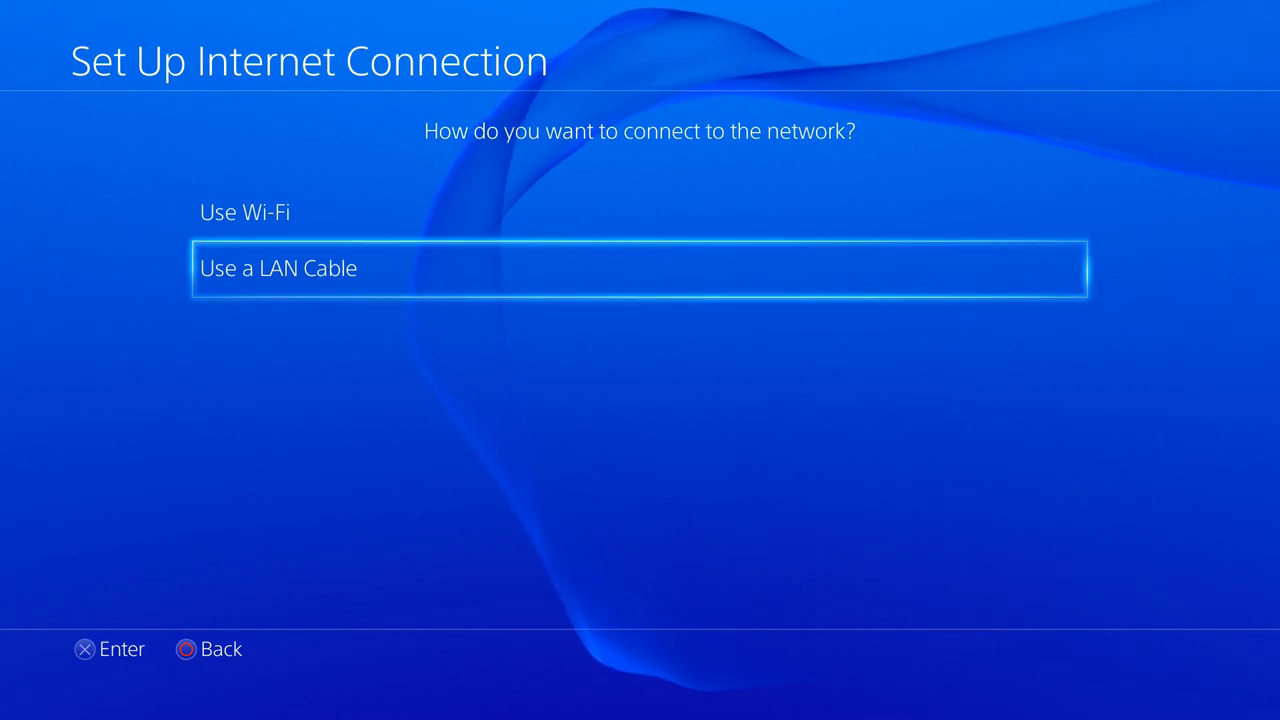
{"action": "key", "text": "Return"}
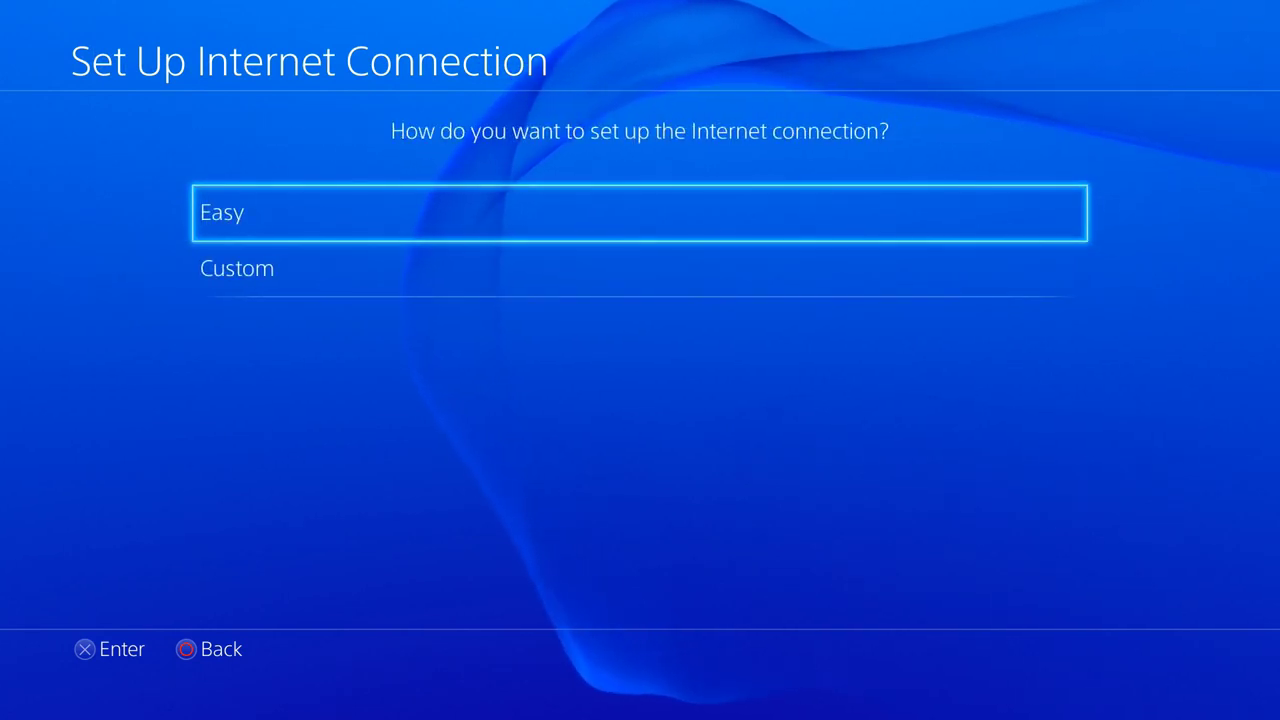
{"action": "key", "text": "Down"}
{"action": "key", "text": "Return"}
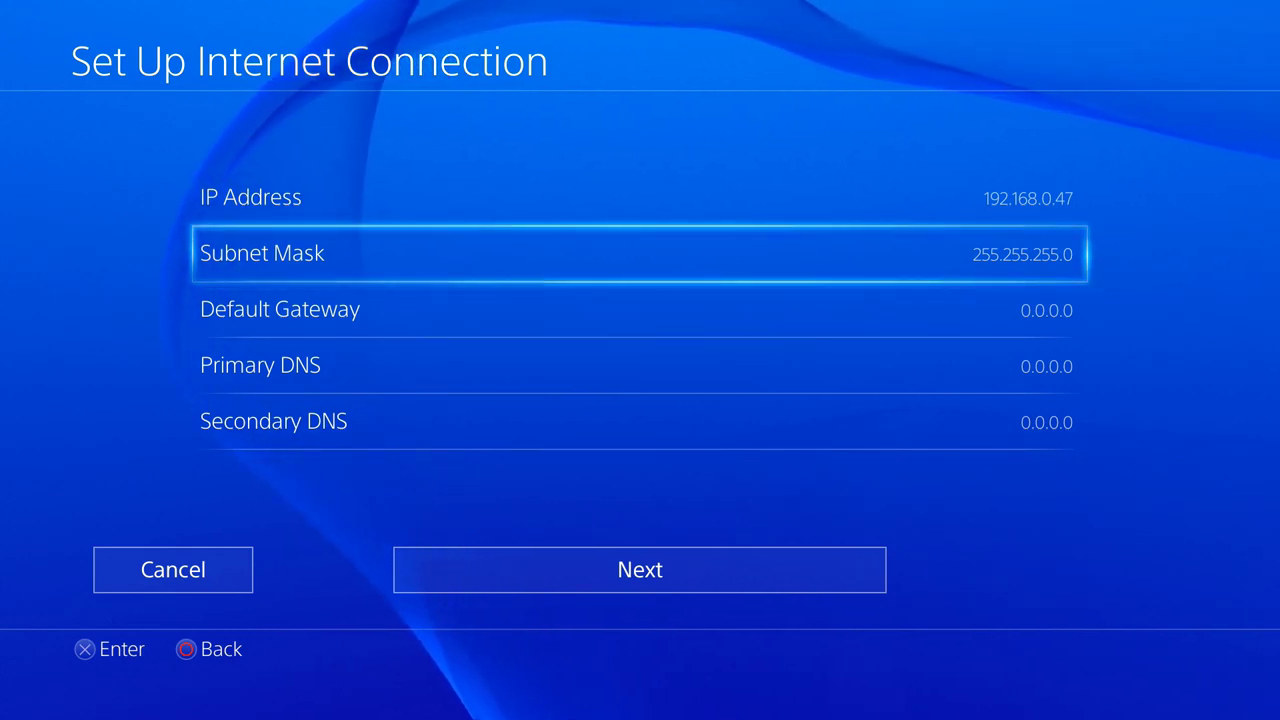
{"action": "key", "text": "Up"}
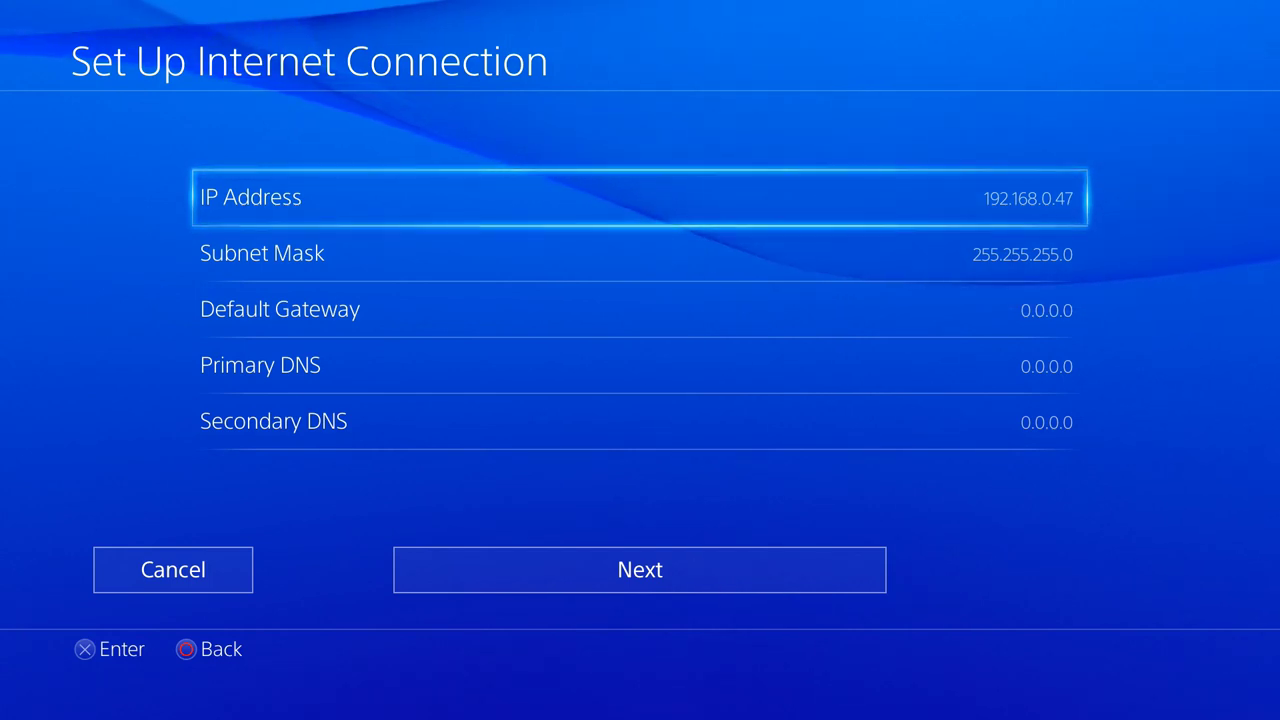
{"action": "key", "text": "Down"}
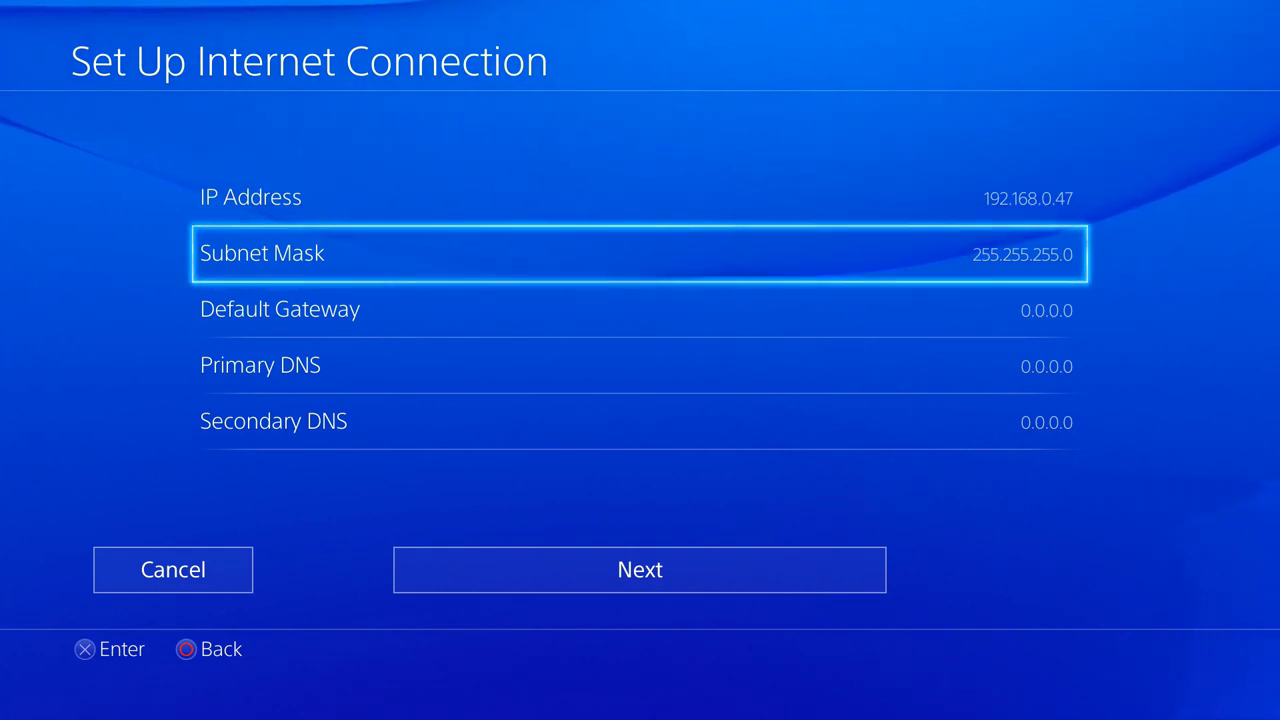
{"action": "key", "text": "Down"}
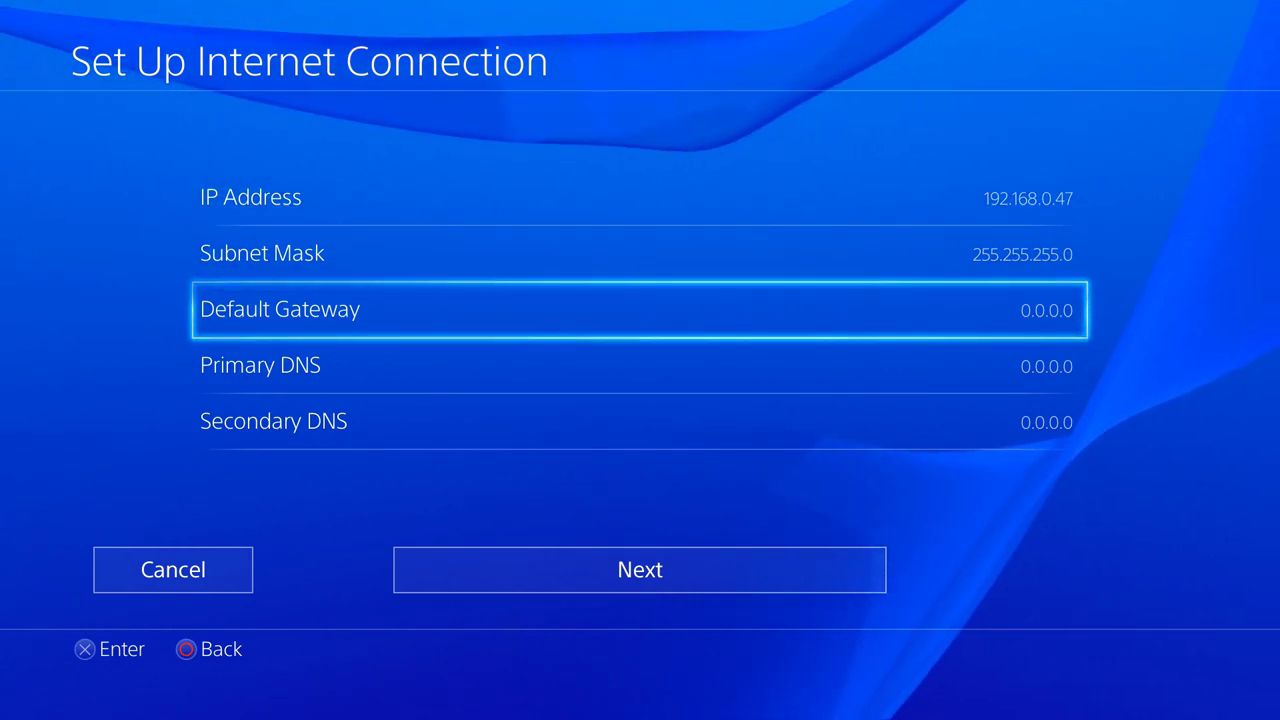
{"action": "key", "text": "Down"}
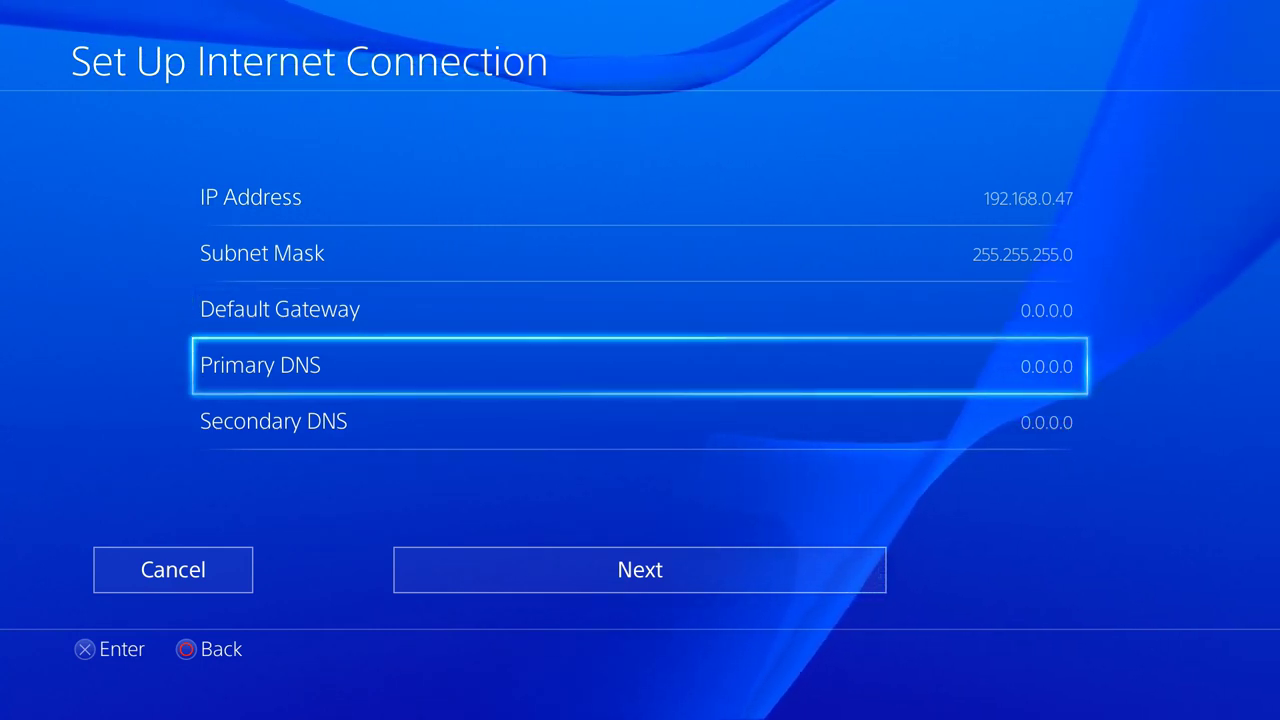
{"action": "key", "text": "Down"}
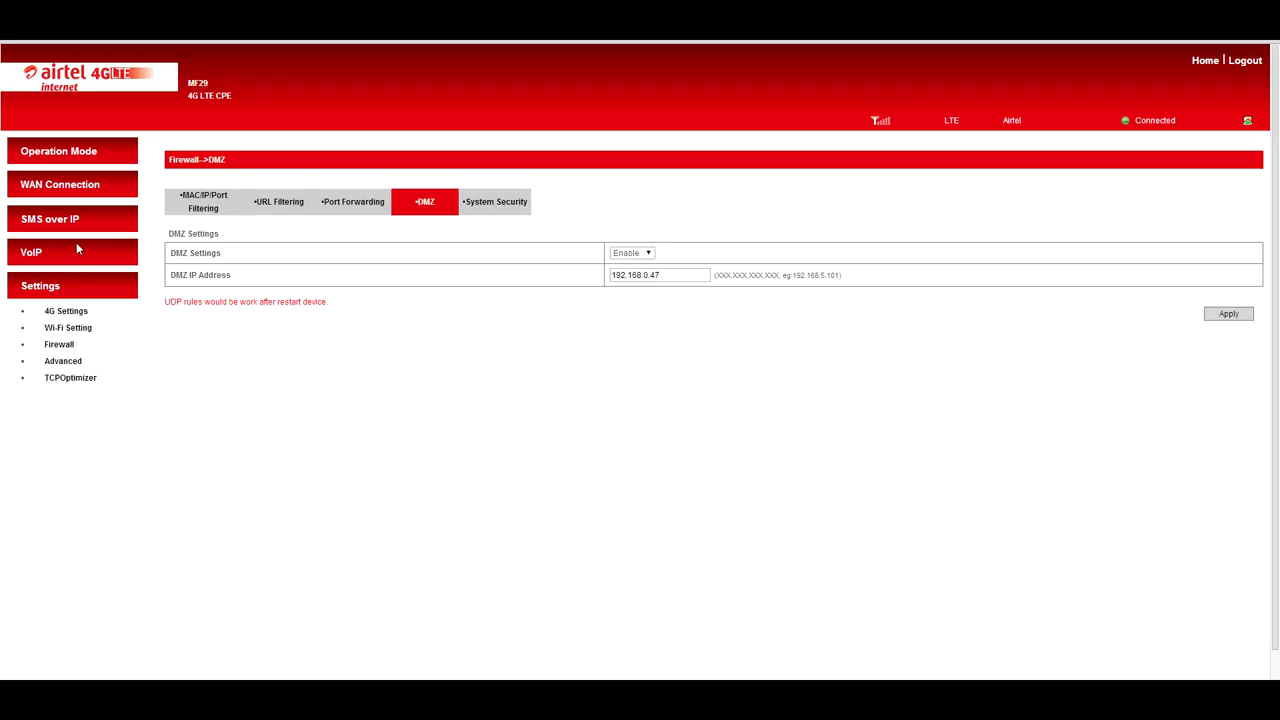
Navigate the router admin to the Firewall section's DMZ tab to enable DMZ for 192.168.0.47
{"action": "left_click", "coordinate": [60, 310]}
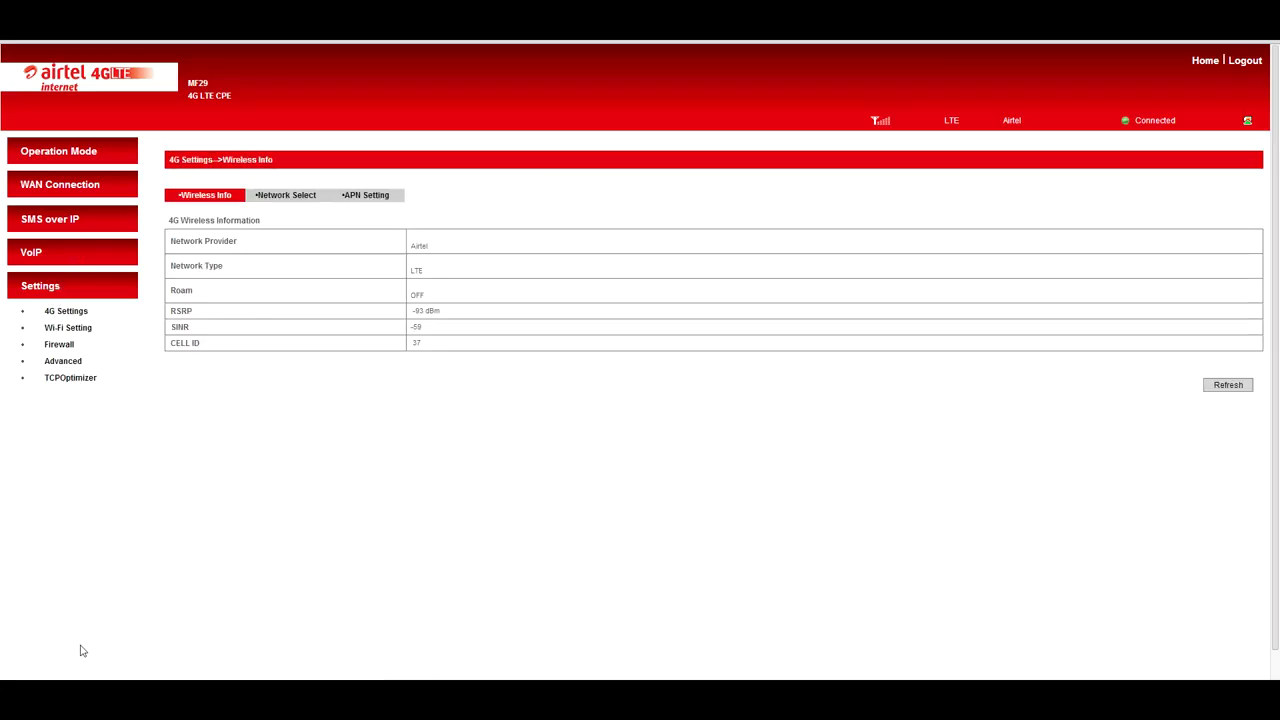
{"action": "left_click", "coordinate": [64, 349]}
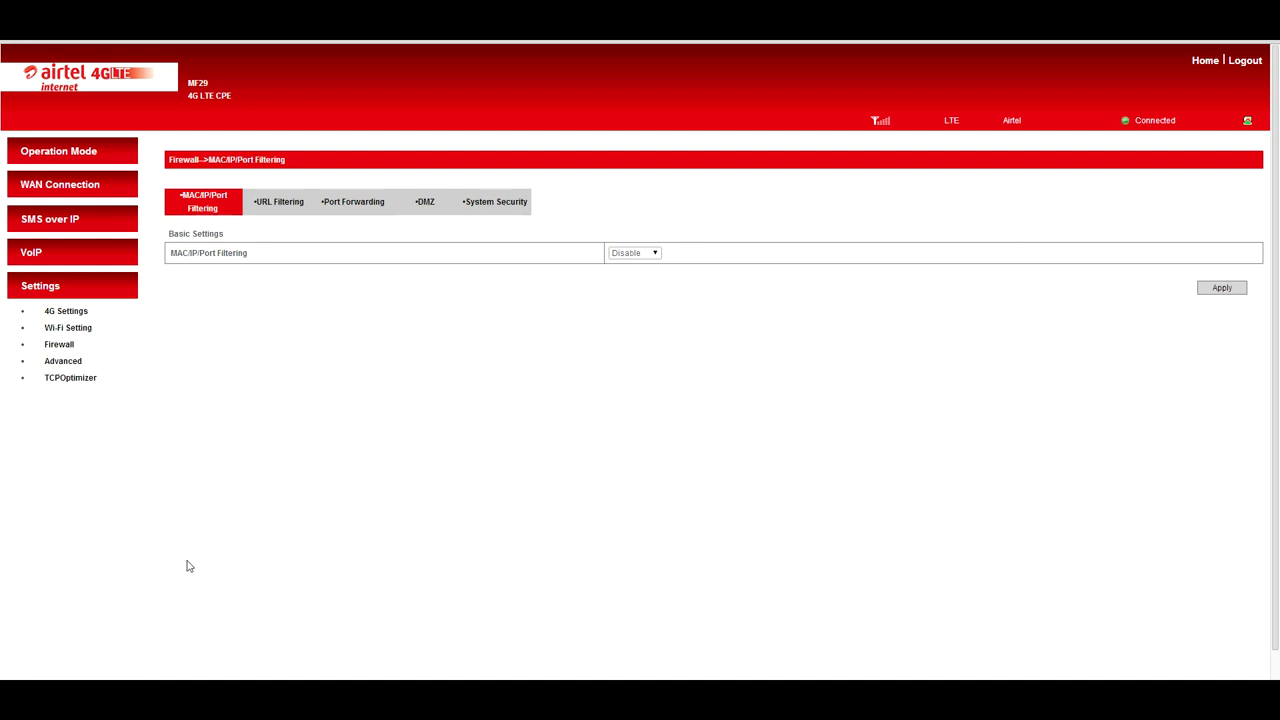
{"action": "left_click", "coordinate": [423, 204]}
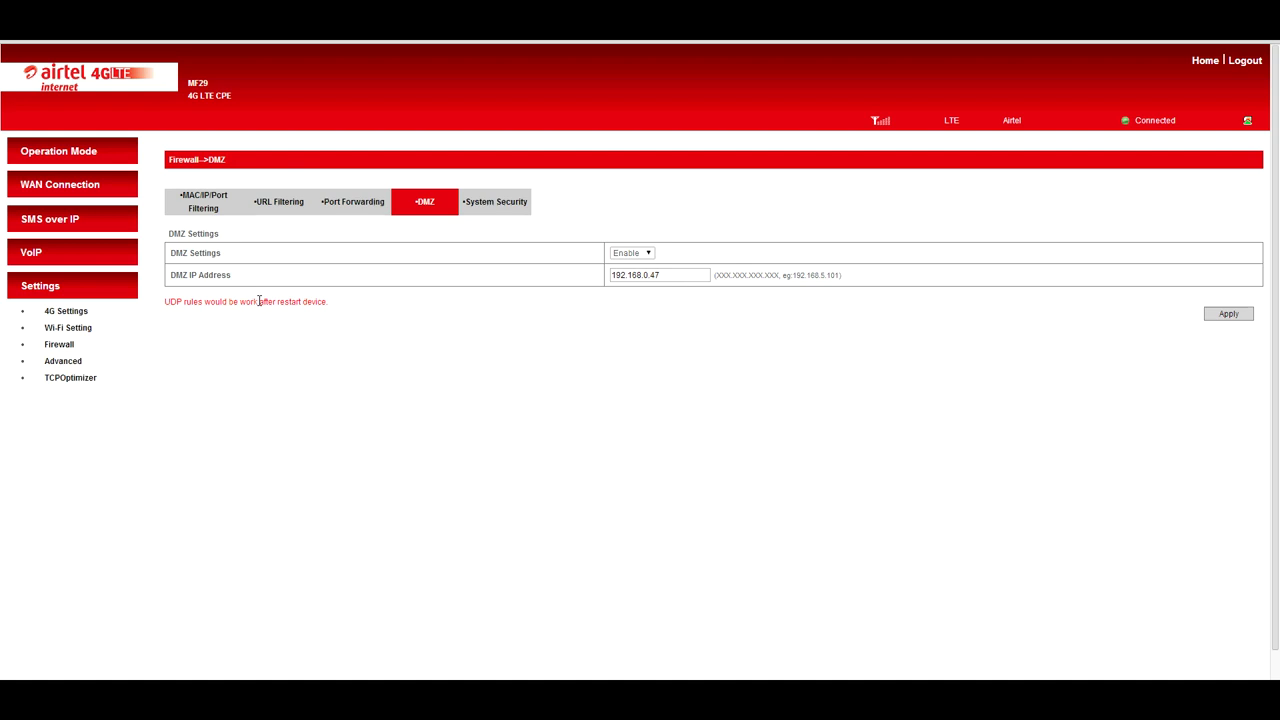
Apply the DMZ settings so 192.168.0.47 is saved as the router's DMZ host
{"action": "left_click", "coordinate": [1228, 313]}
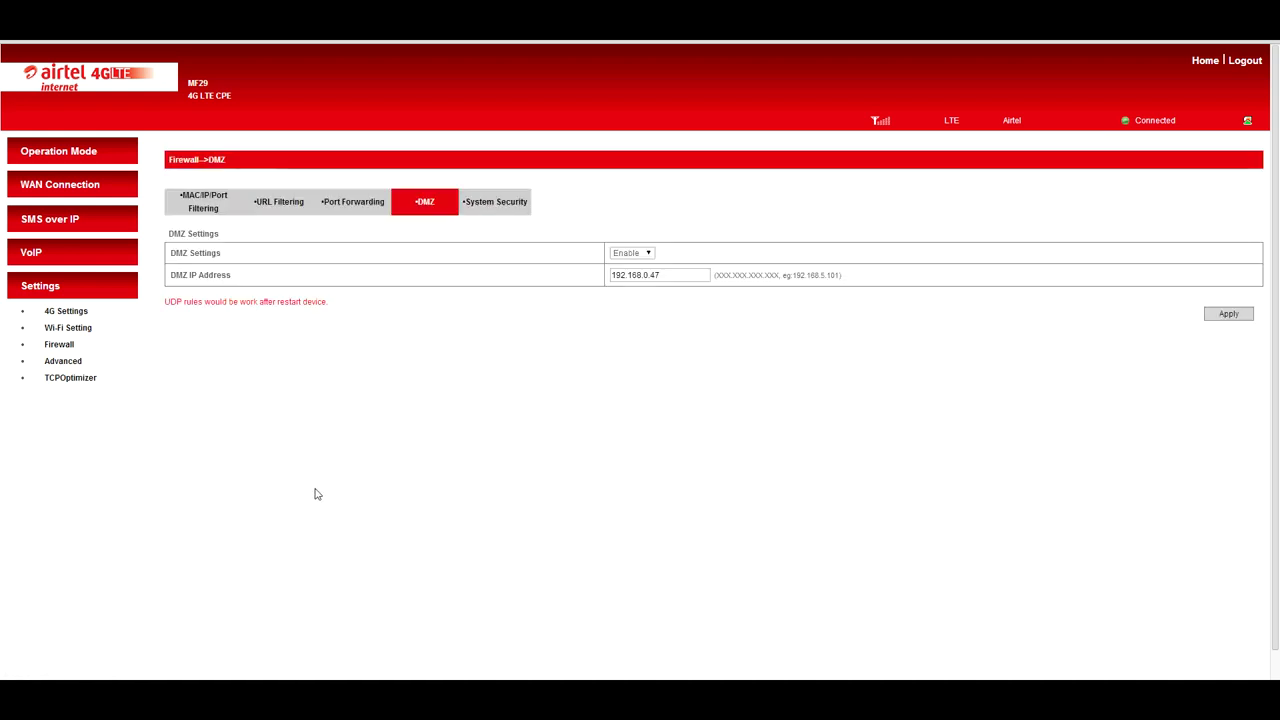